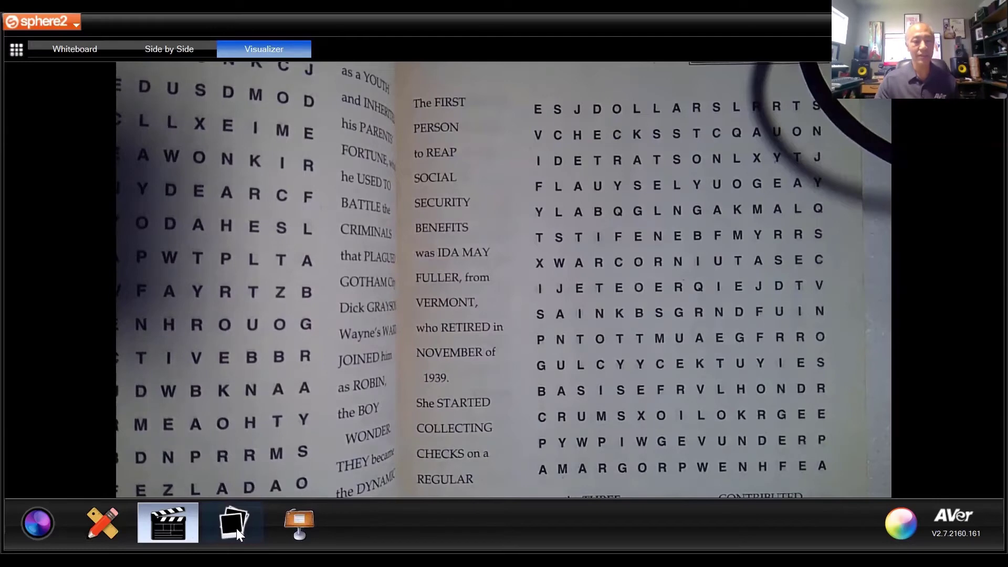
# Step: Bring up the presentation tools with the Spotlight and Visor buttons over the live word-search view
pyautogui.click(236, 528)
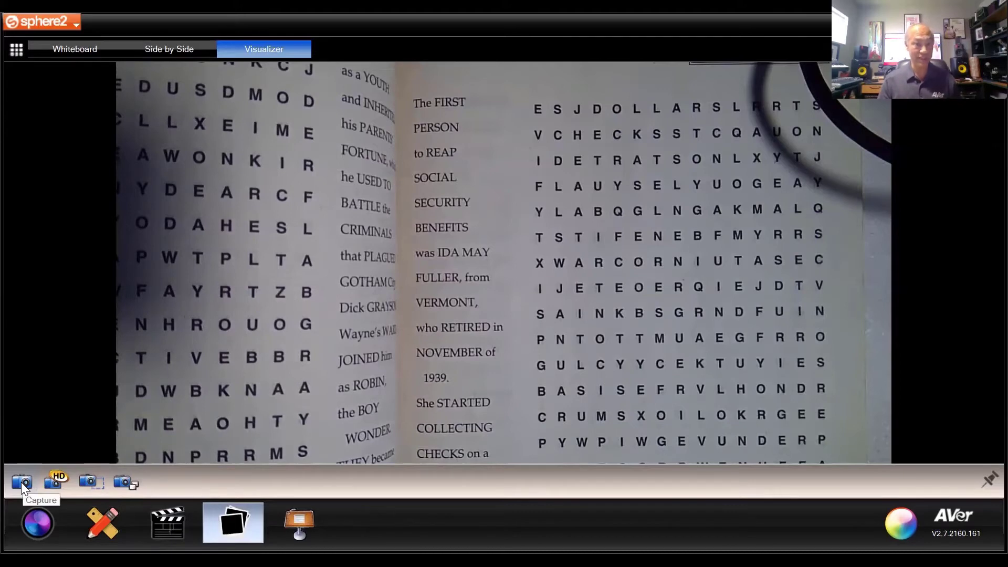
pyautogui.click(295, 522)
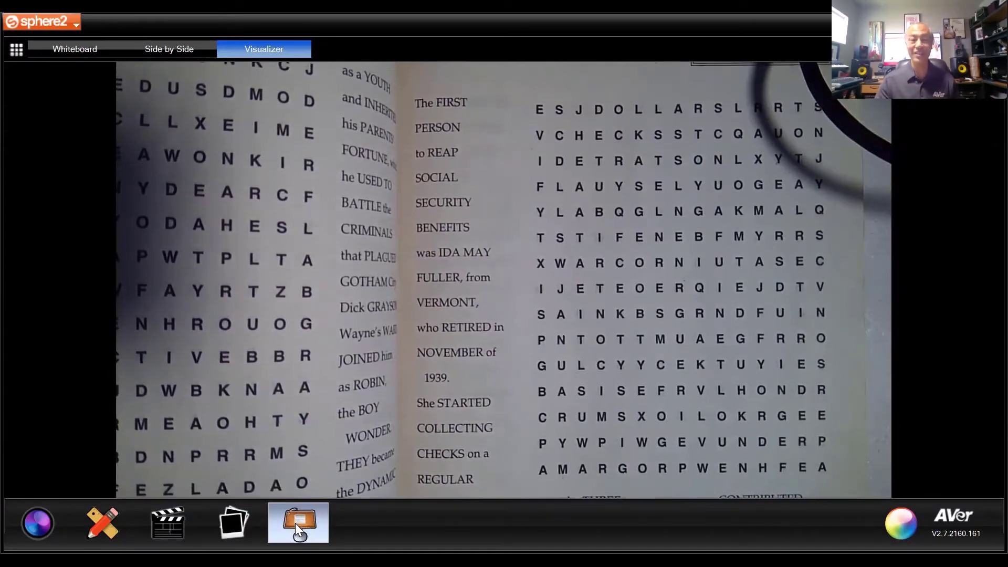
pyautogui.click(295, 523)
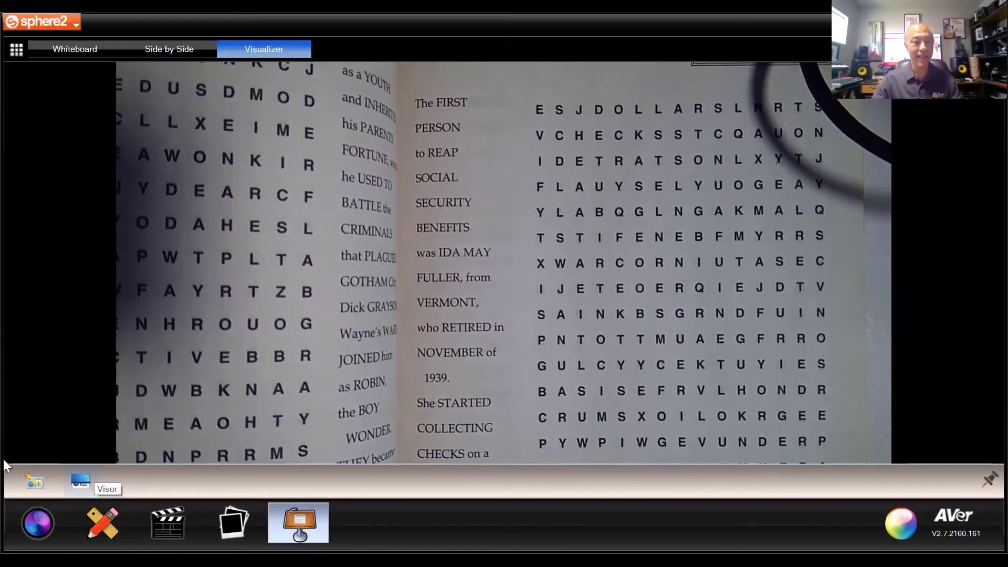
# Step: Cover the live page with a visor shade, lowering, raising and shifting it to reveal parts of the page
pyautogui.click(85, 479)
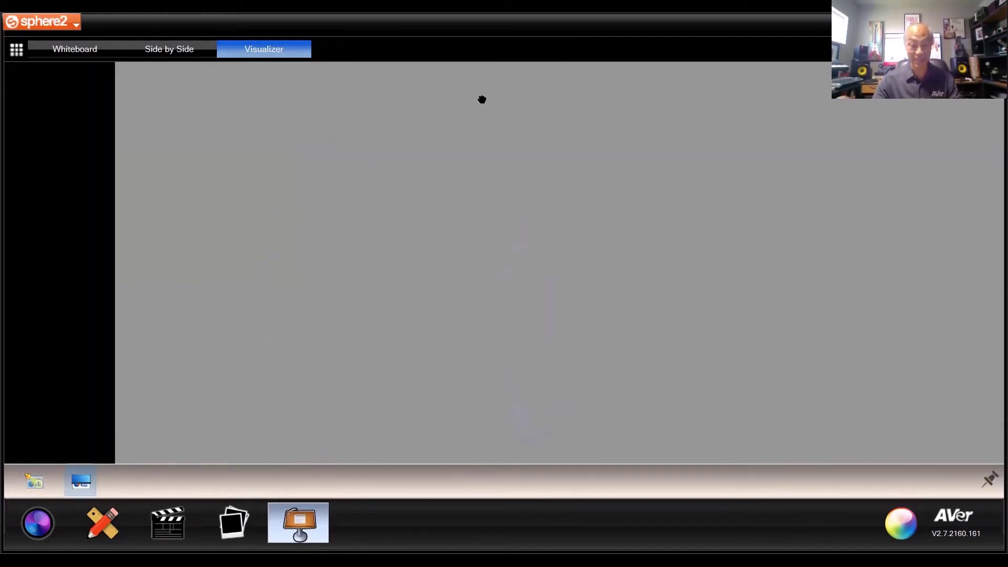
pyautogui.moveTo(481, 100); pyautogui.dragTo(485, 187)
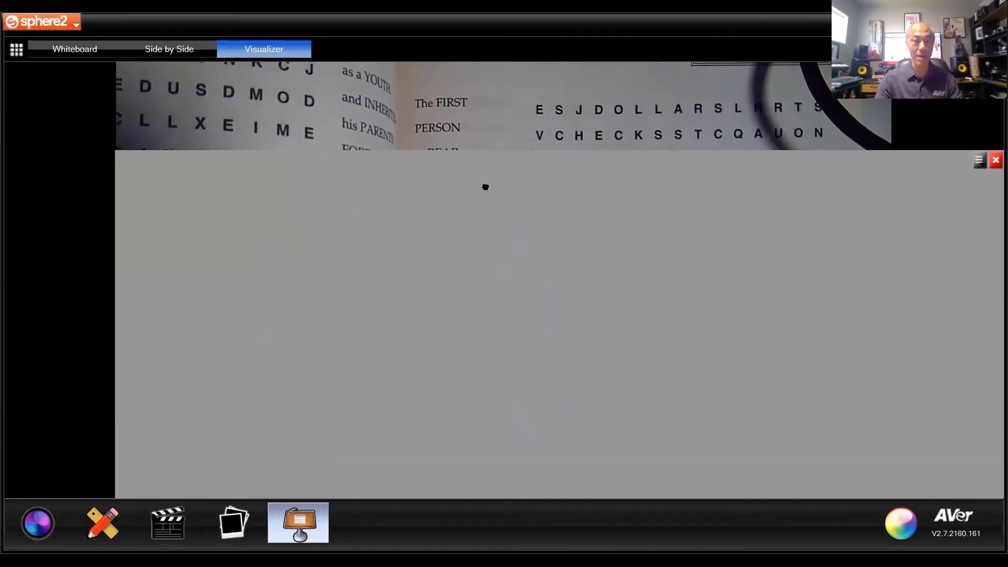
pyautogui.moveTo(485, 187); pyautogui.dragTo(493, 91)
pyautogui.moveTo(301, 141); pyautogui.dragTo(330, 430)
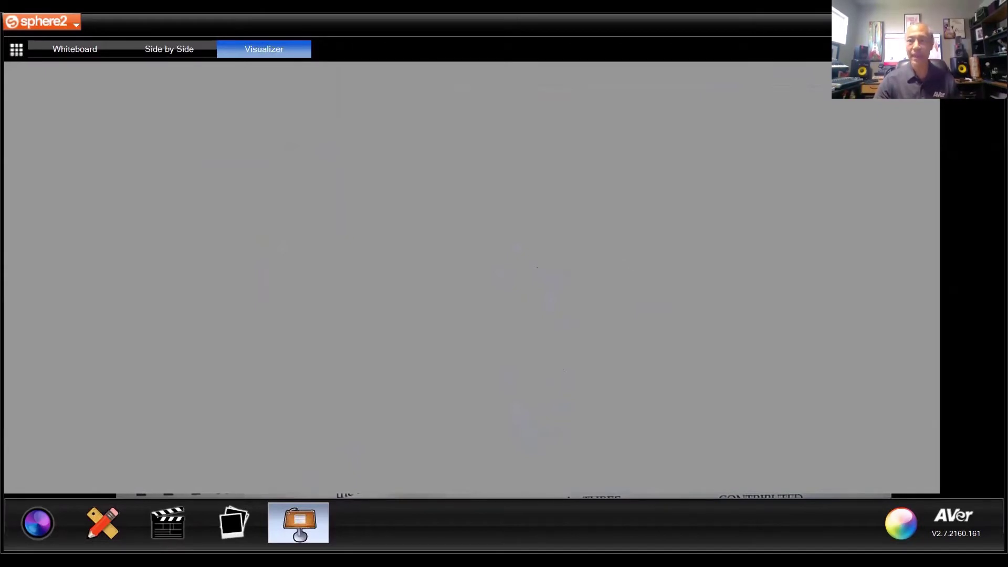
# Step: Make the visor shade semi-transparent, then remove it from the view
pyautogui.rightClick(929, 106)
pyautogui.click(929, 108)
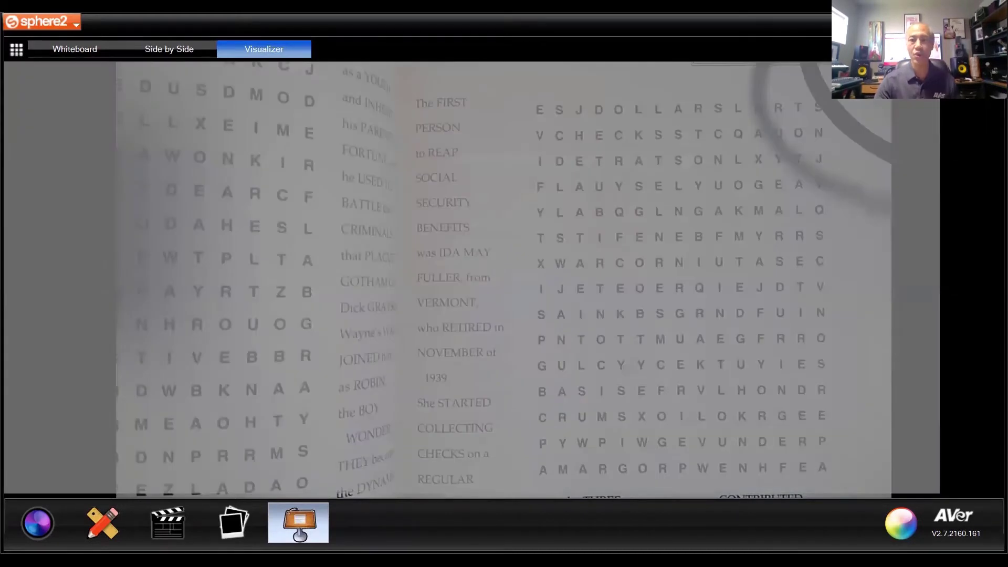
pyautogui.click(929, 105)
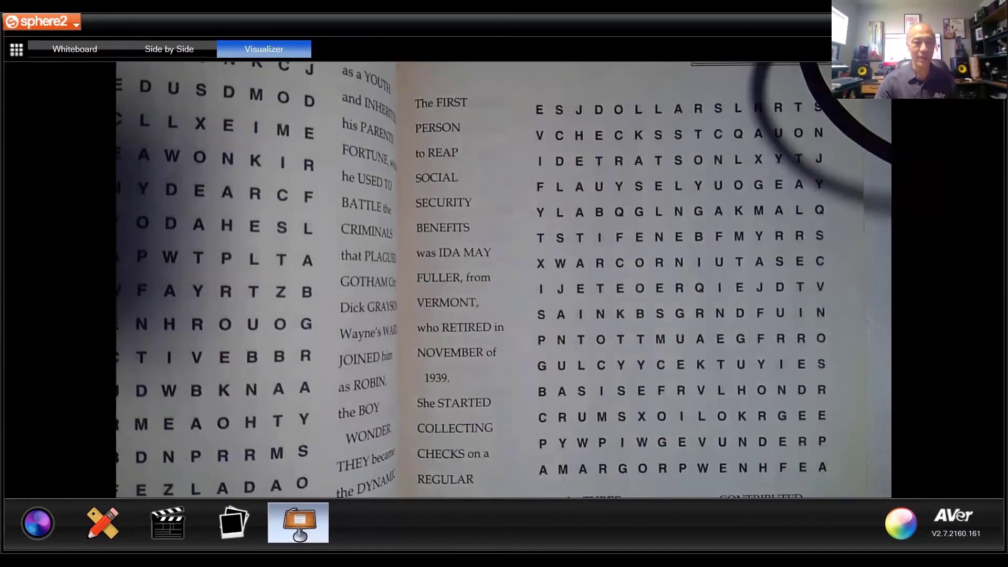
pyautogui.click(310, 524)
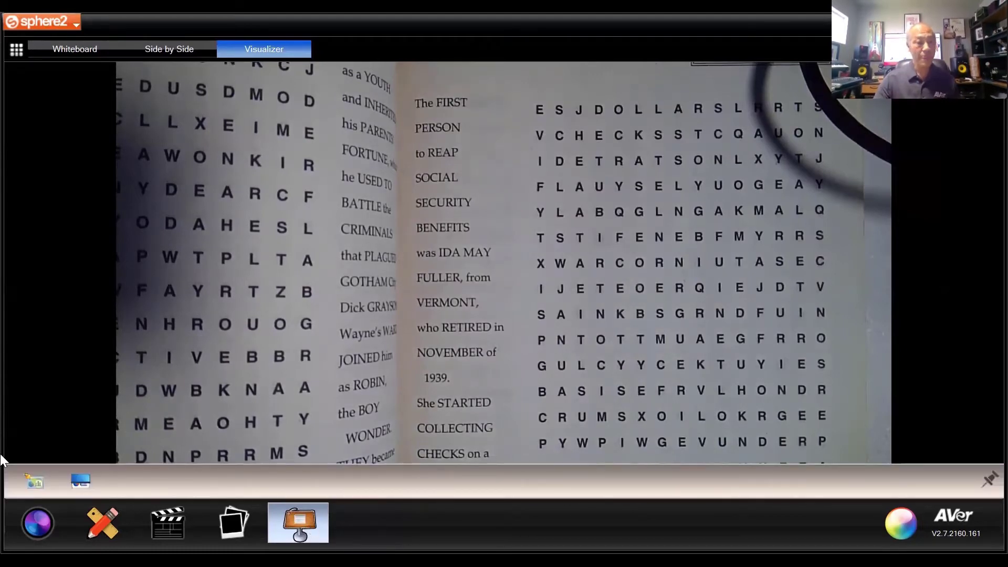
pyautogui.click(38, 484)
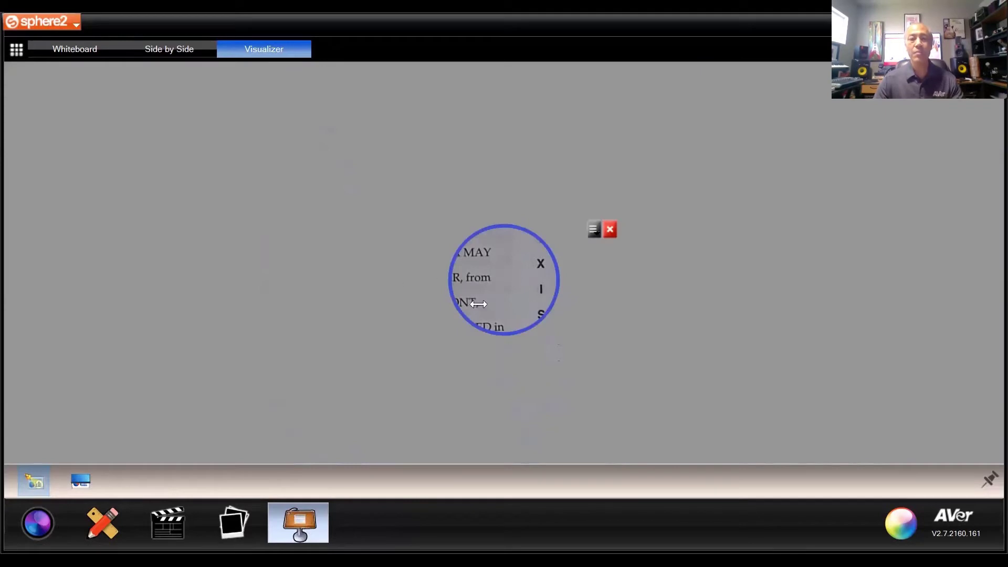
pyautogui.moveTo(508, 283); pyautogui.dragTo(587, 249)
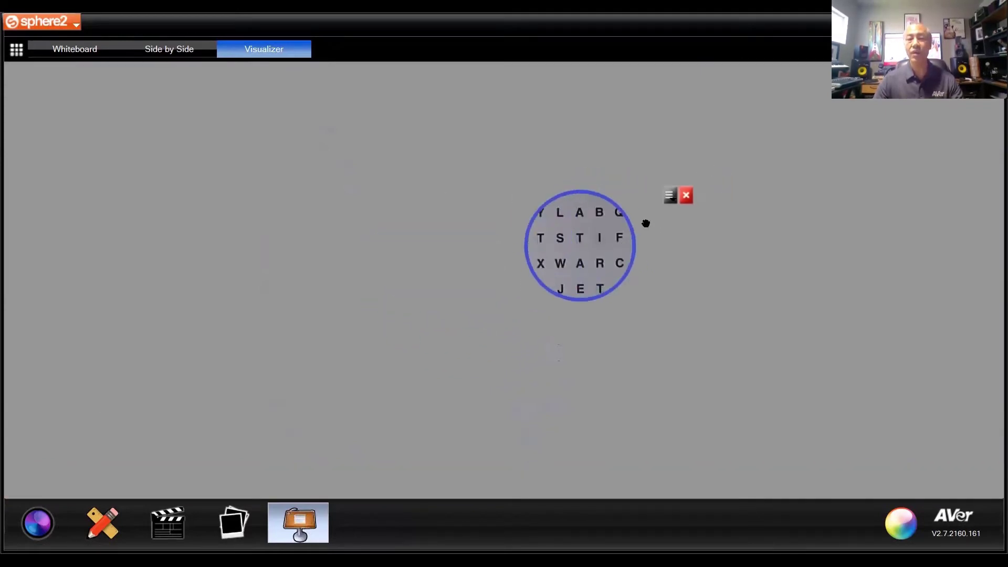
pyautogui.click(669, 196)
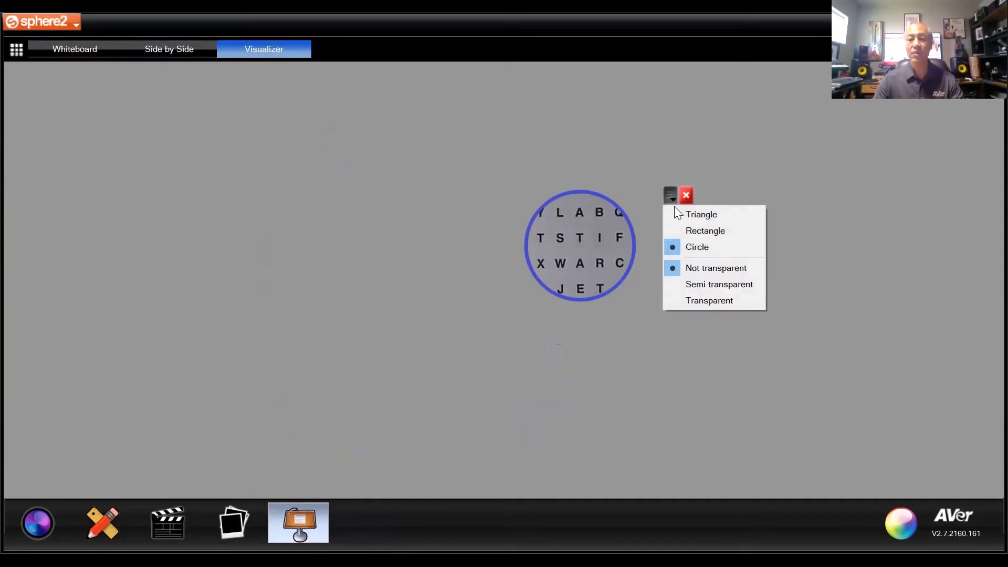
pyautogui.click(689, 232)
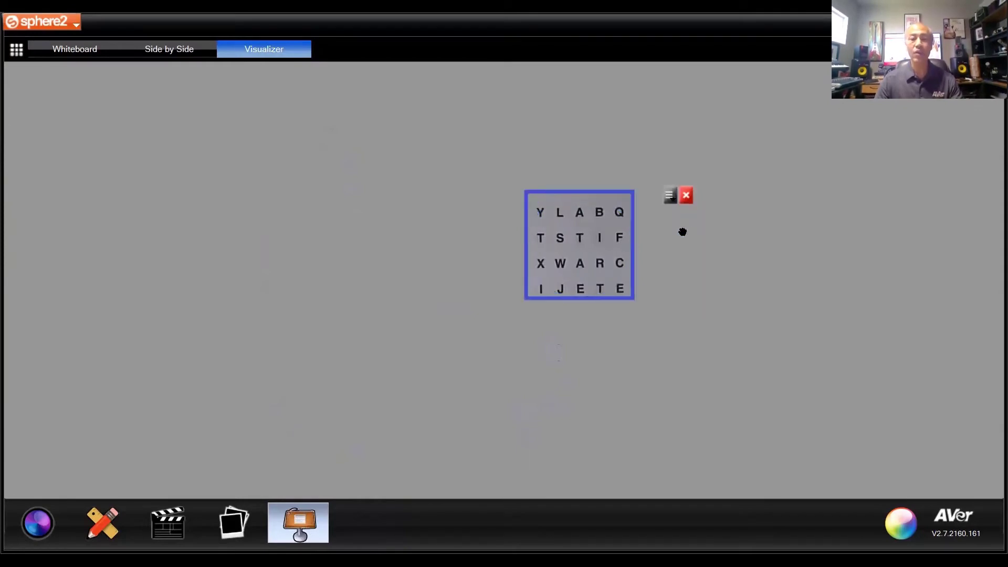
pyautogui.moveTo(630, 300); pyautogui.dragTo(660, 288)
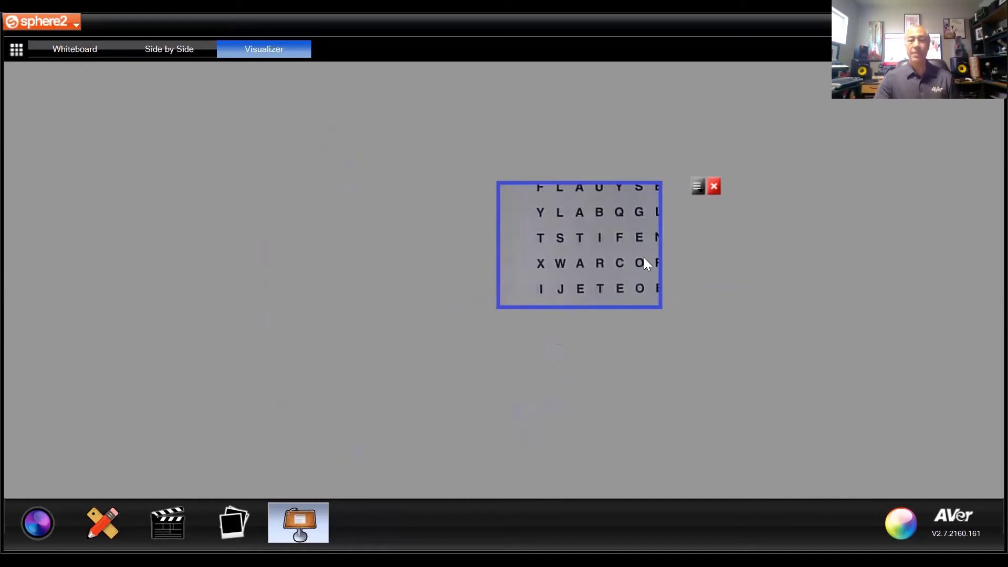
pyautogui.click(698, 188)
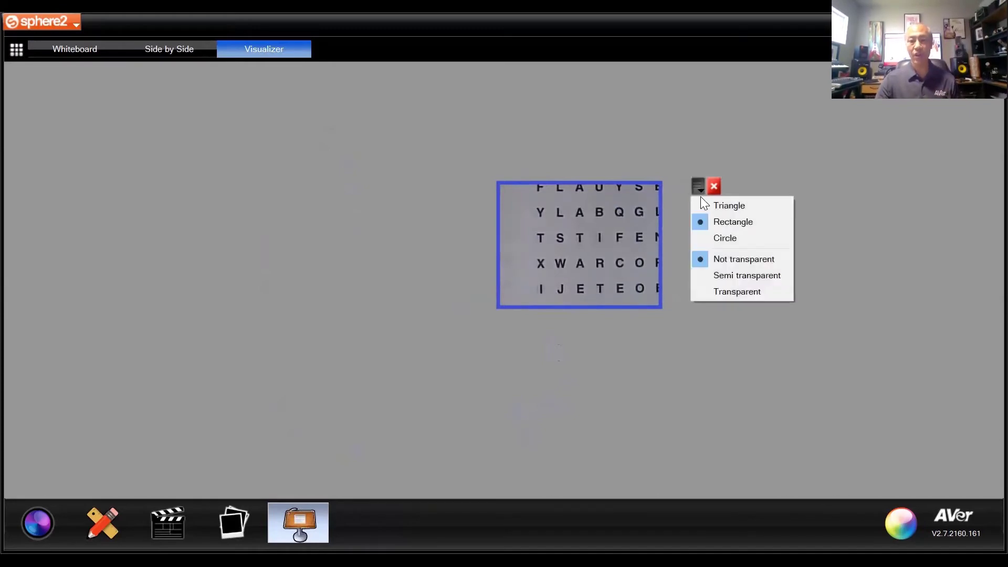
pyautogui.click(736, 276)
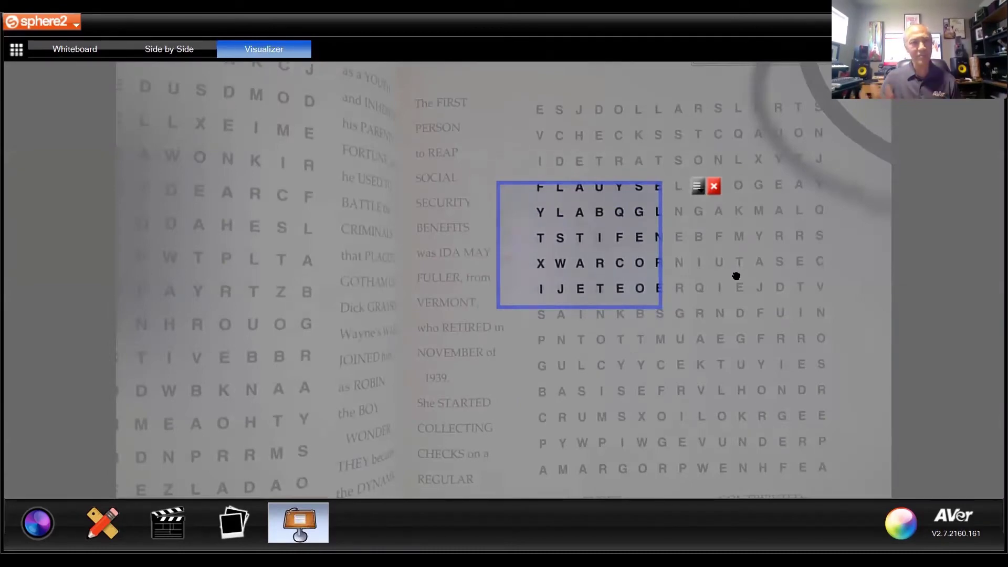
pyautogui.moveTo(661, 304); pyautogui.dragTo(596, 273)
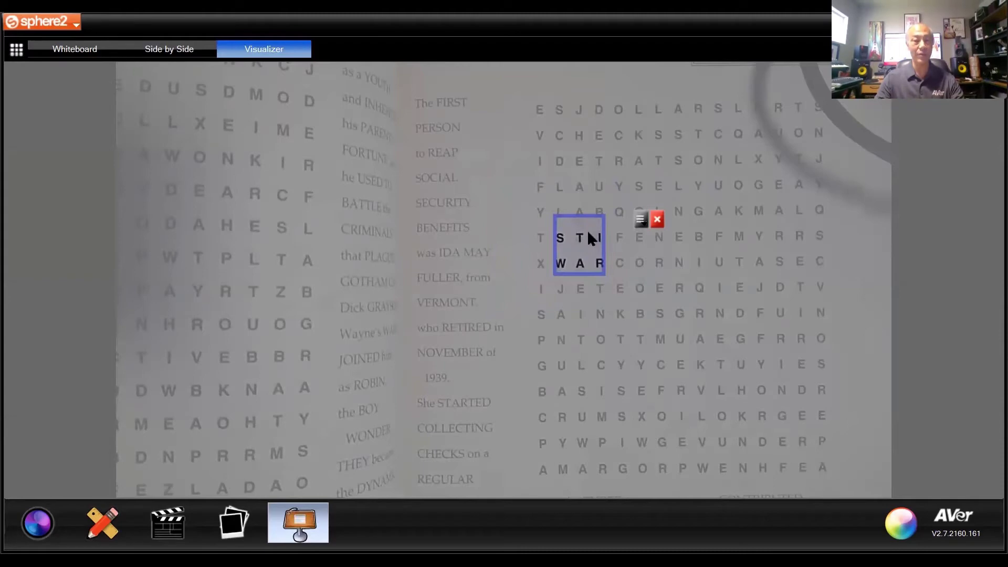
pyautogui.click(657, 220)
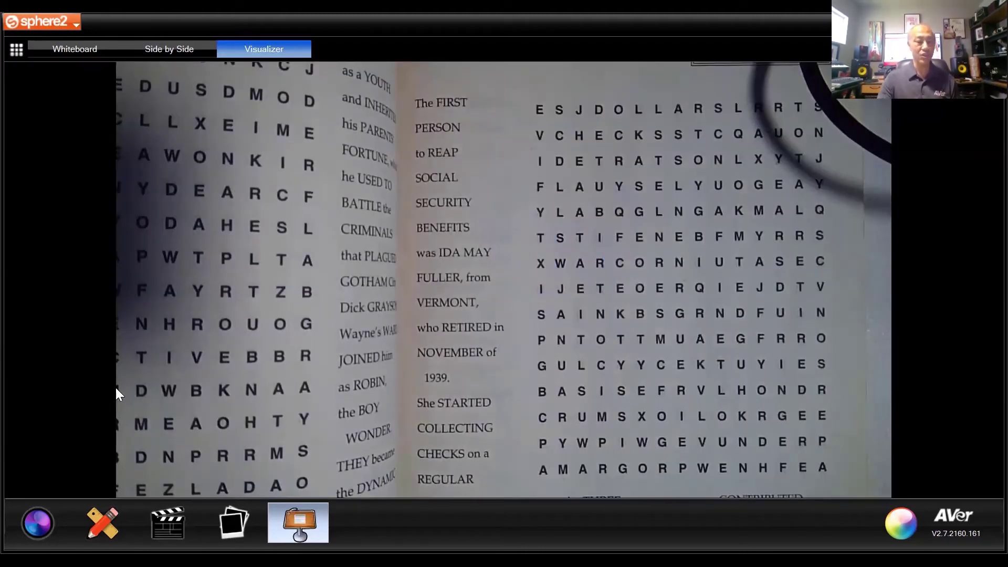
# Step: In the camera controls, freeze the live image with Pause, then resume the feed
pyautogui.click(32, 517)
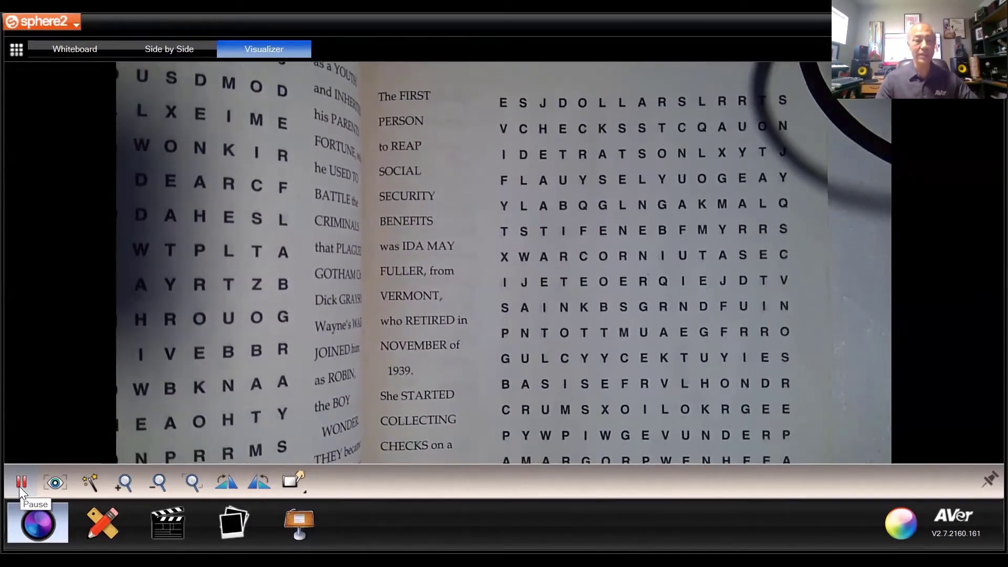
pyautogui.click(22, 482)
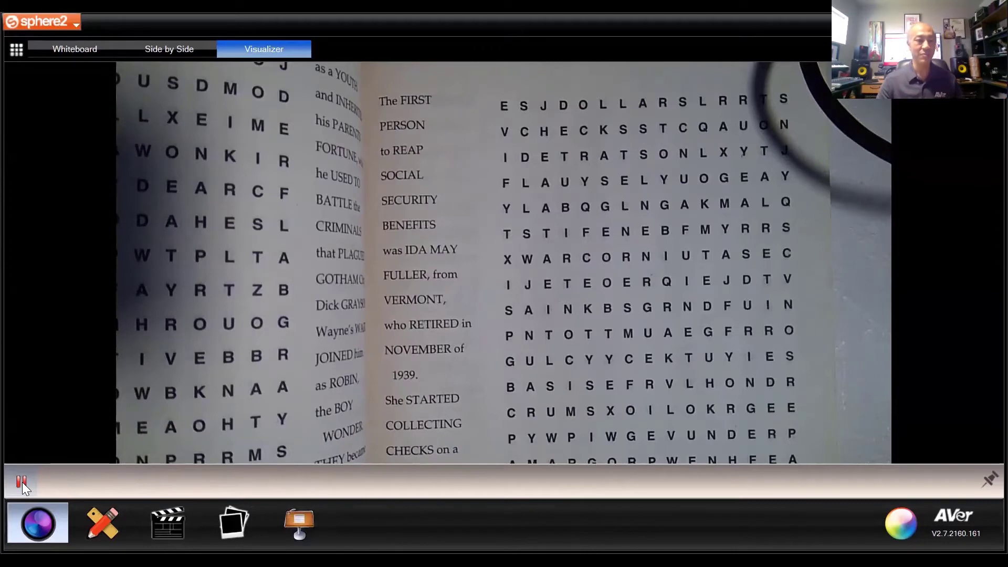
pyautogui.click(22, 482)
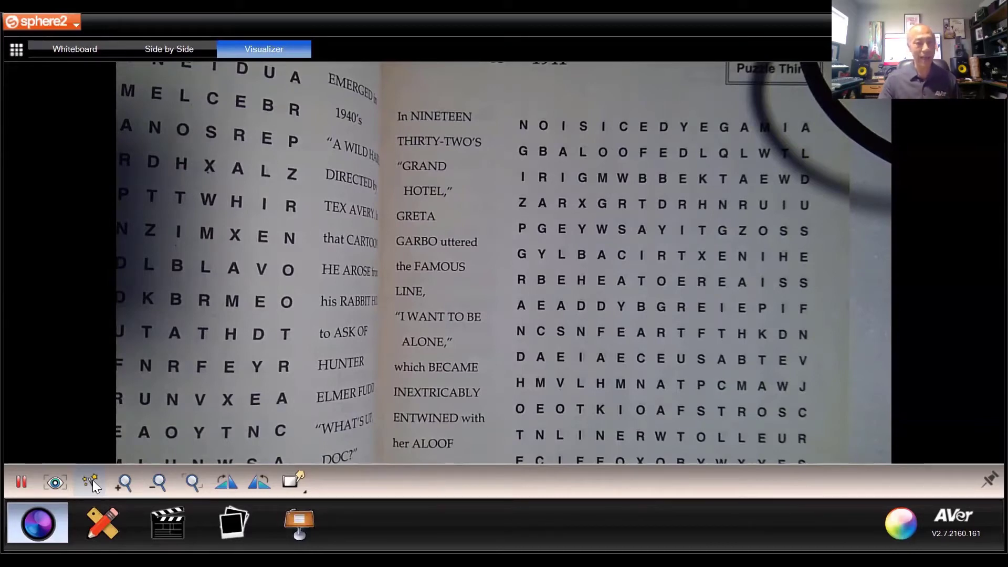
# Step: Zoom in on the letter grid, zoom back out, then reset zoom to the full-page view
pyautogui.click(122, 485)
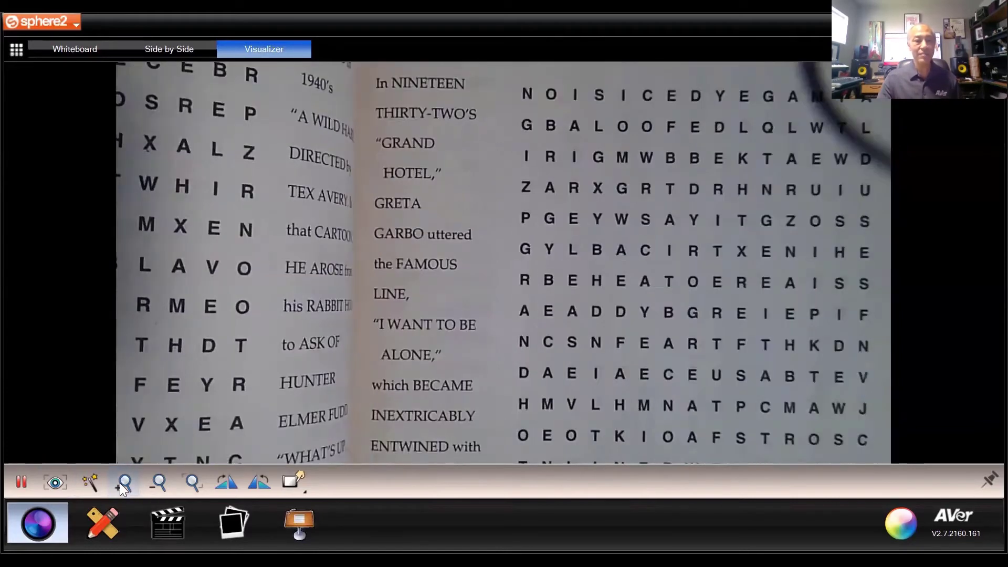
pyautogui.click(122, 483)
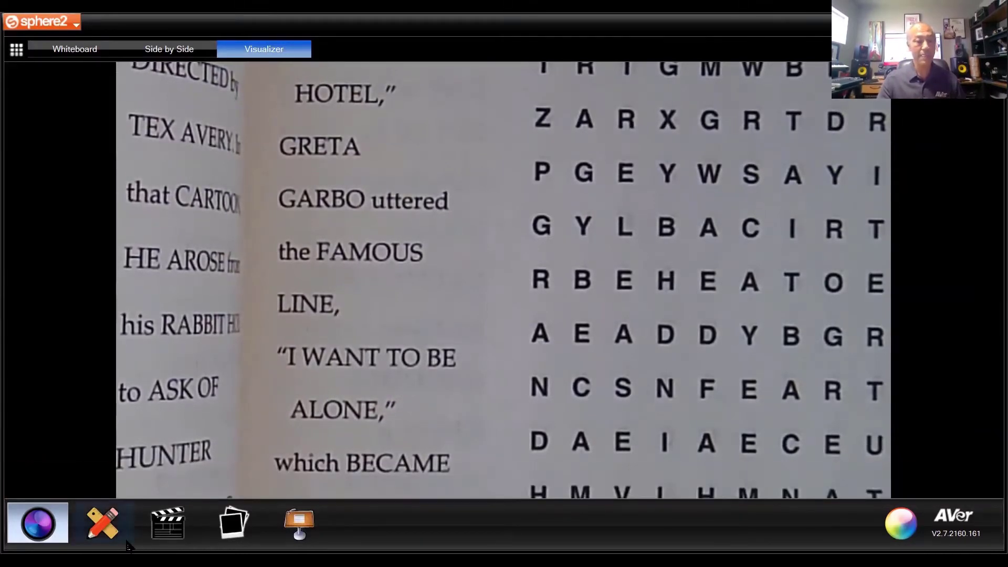
pyautogui.moveTo(46, 536)
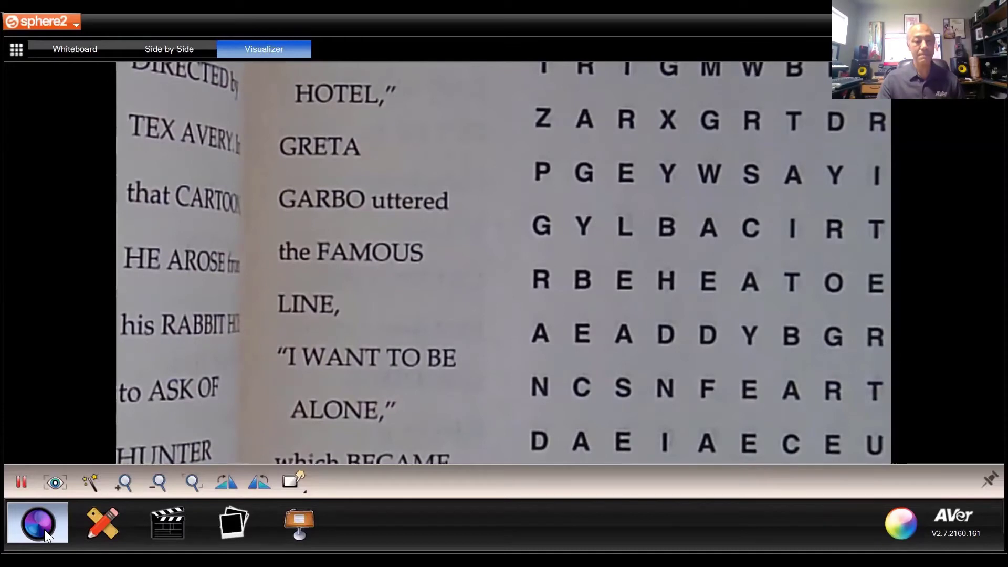
pyautogui.click(165, 479)
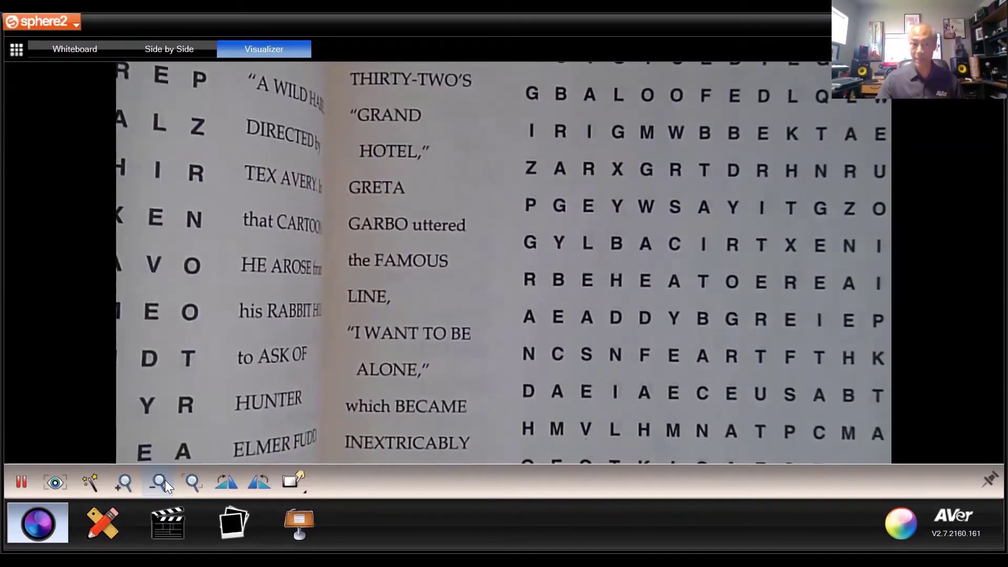
pyautogui.click(124, 484)
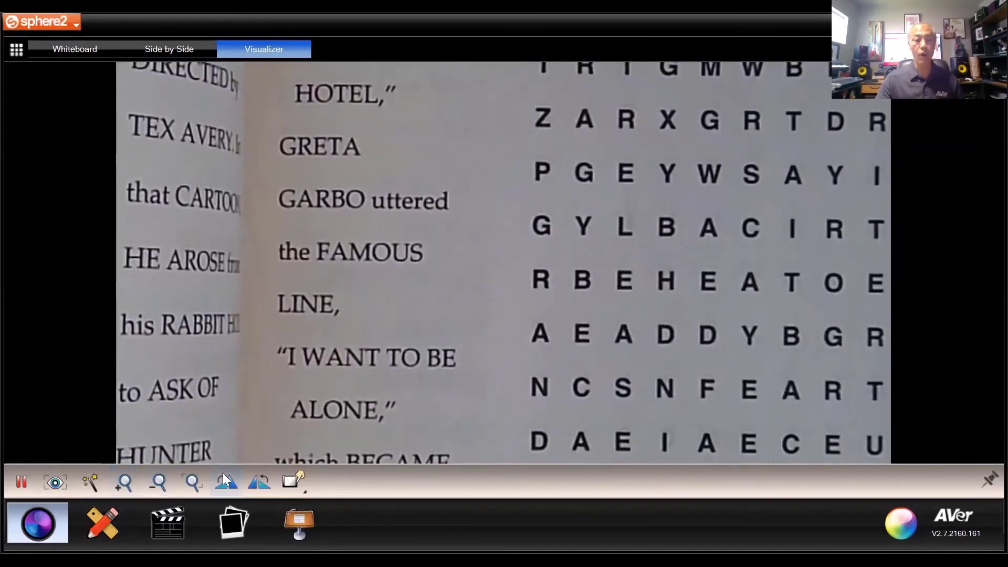
pyautogui.click(193, 484)
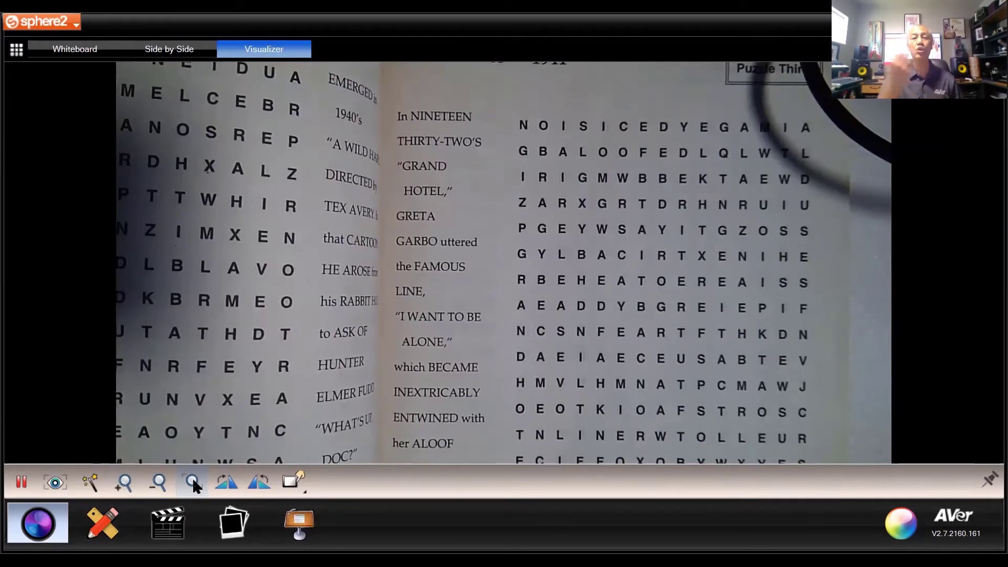
pyautogui.click(229, 481)
pyautogui.click(229, 481)
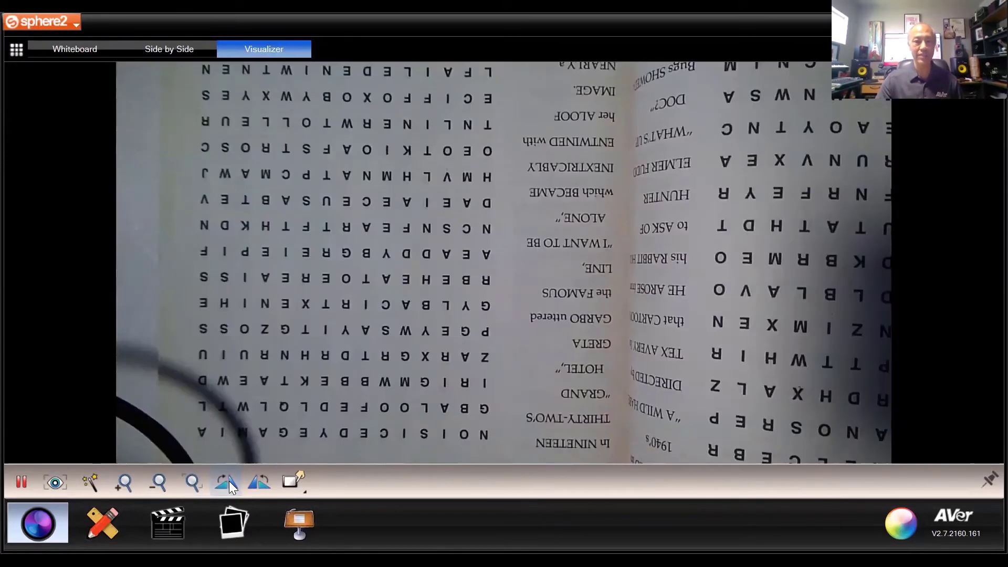
pyautogui.click(229, 481)
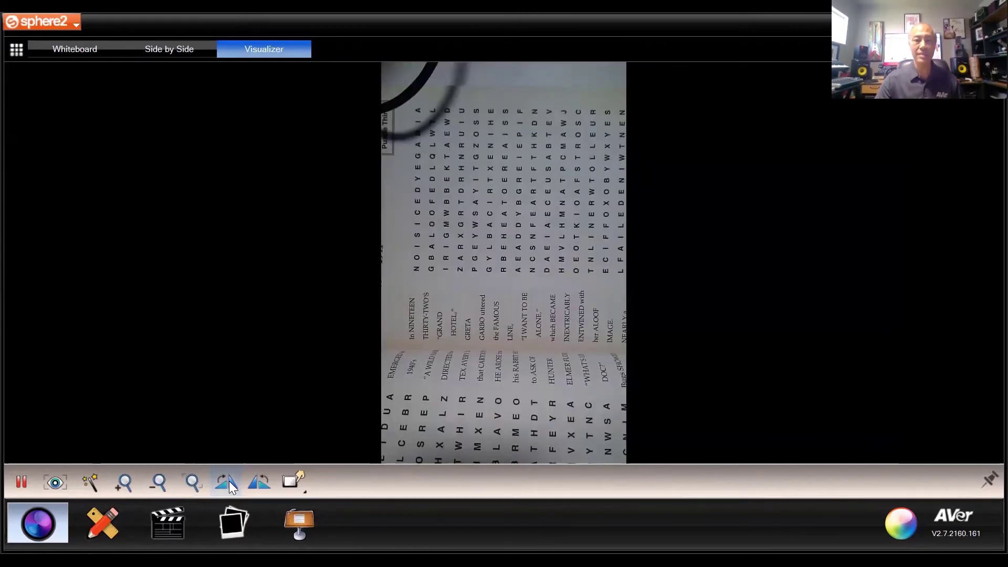
pyautogui.click(228, 480)
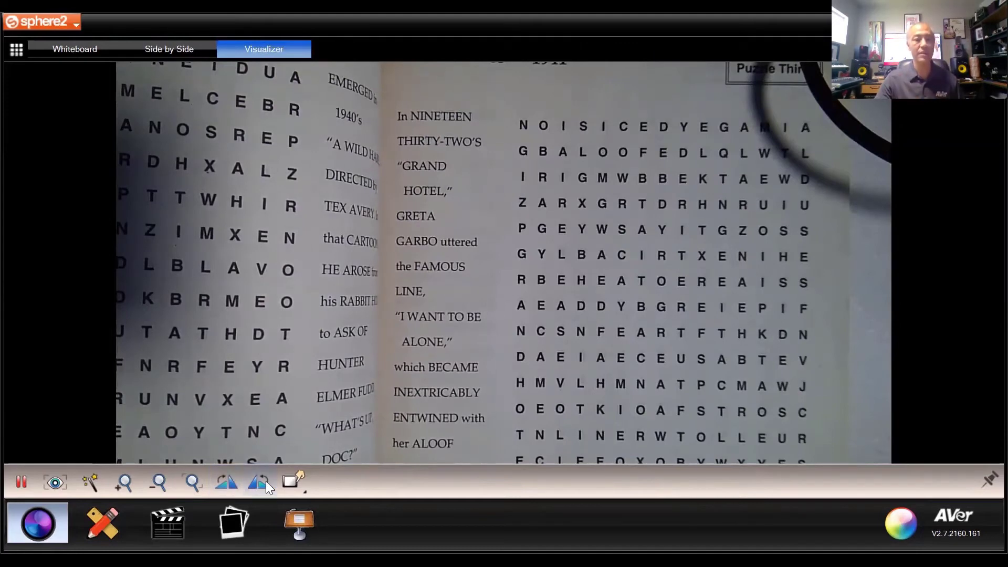
# Step: Tilt the camera image a few degrees with the Angle slider, reset it to 0°, and show the colour modes
pyautogui.click(296, 482)
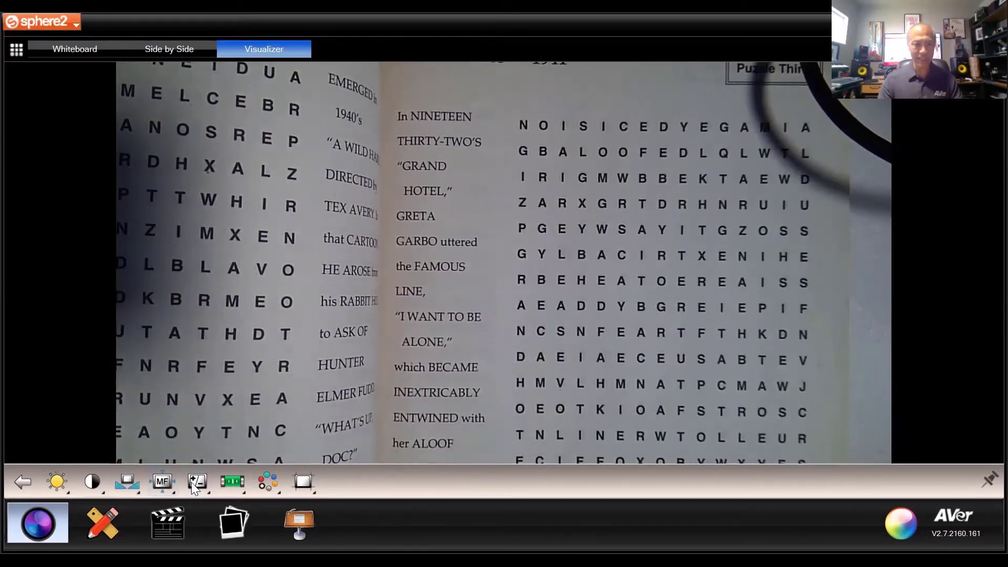
pyautogui.click(232, 483)
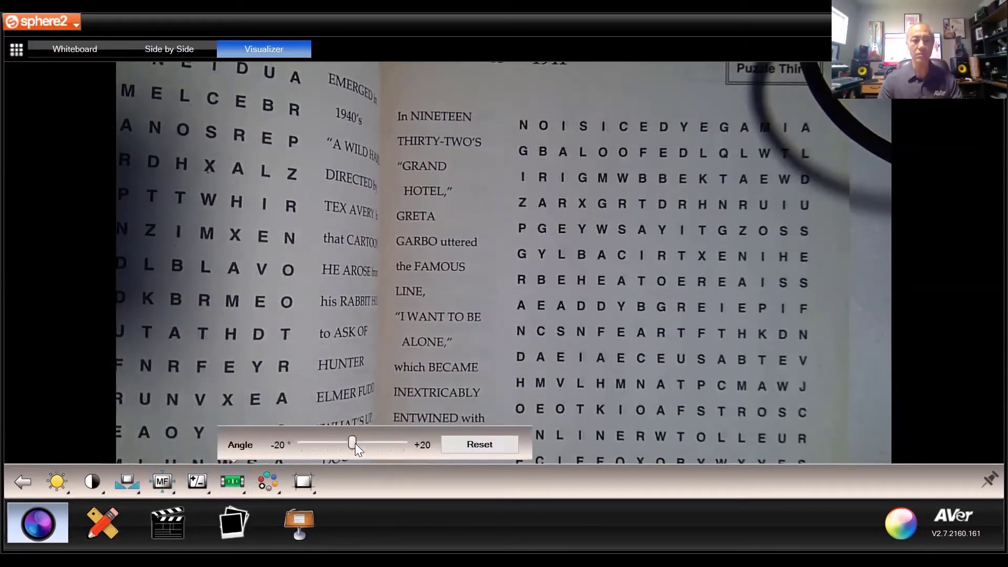
pyautogui.moveTo(352, 443); pyautogui.dragTo(329, 444)
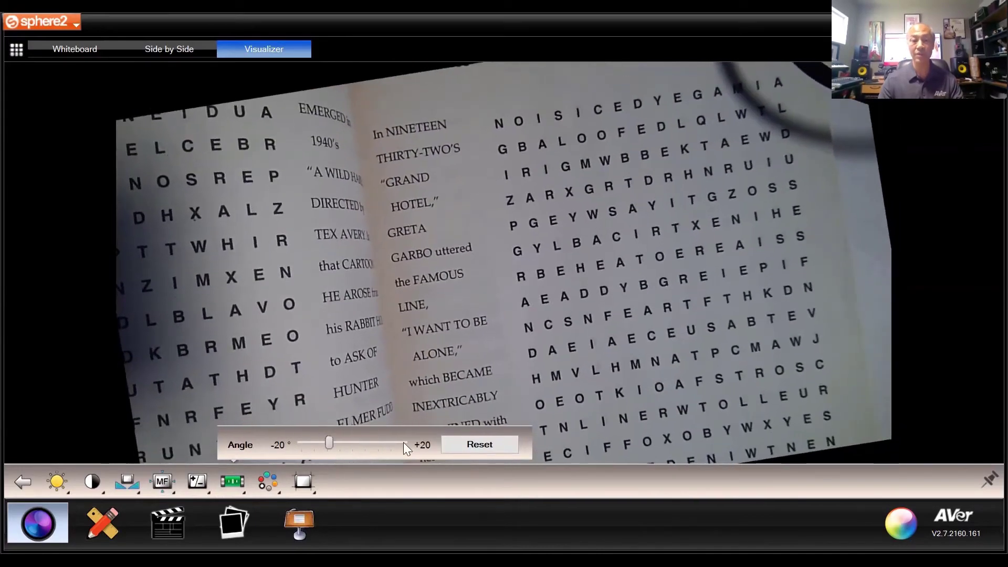
pyautogui.click(468, 443)
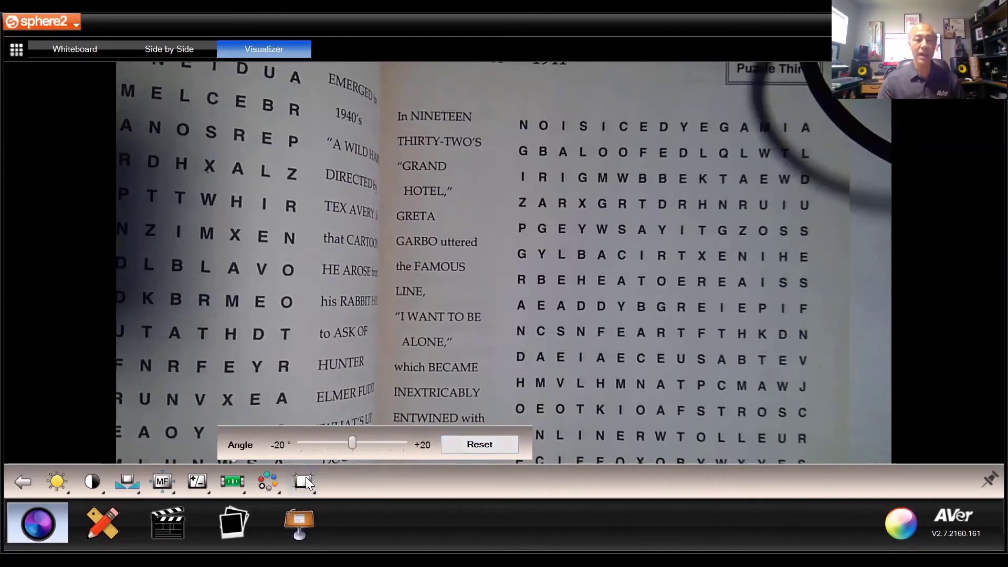
pyautogui.click(268, 481)
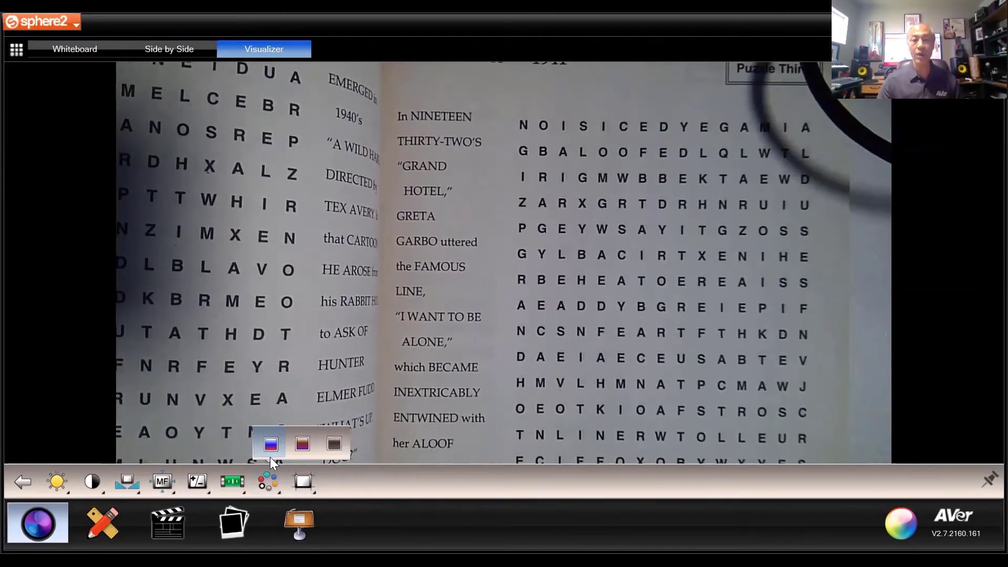
# Step: Try the negative and black-on-white colour modes, return to full colour, and exit image adjustment
pyautogui.click(304, 443)
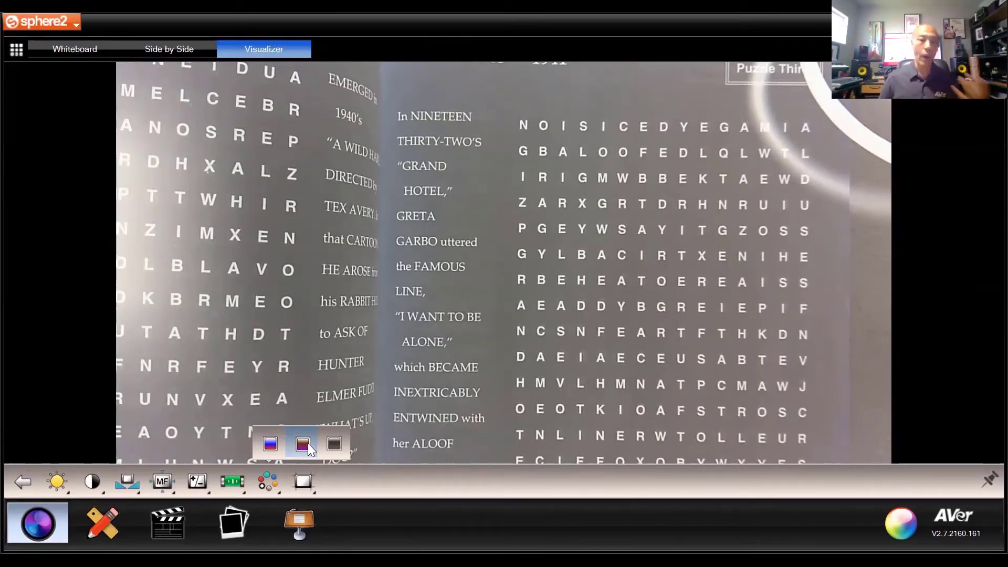
pyautogui.click(336, 439)
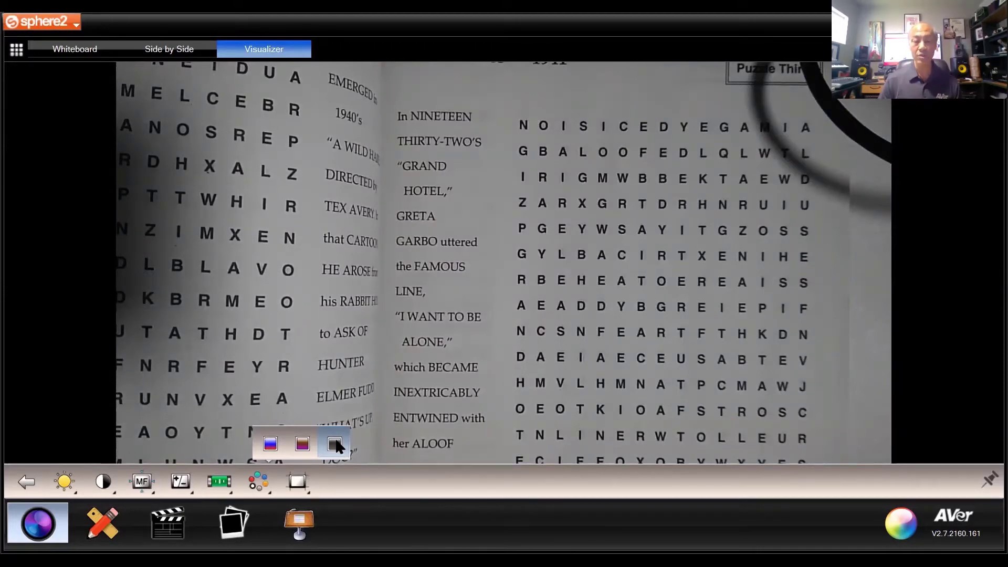
pyautogui.click(270, 445)
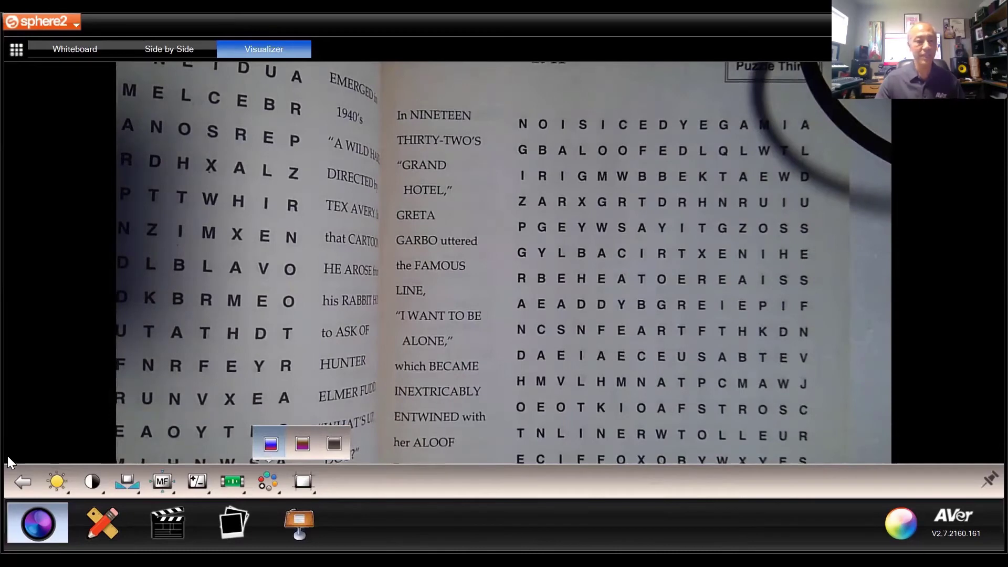
pyautogui.click(23, 479)
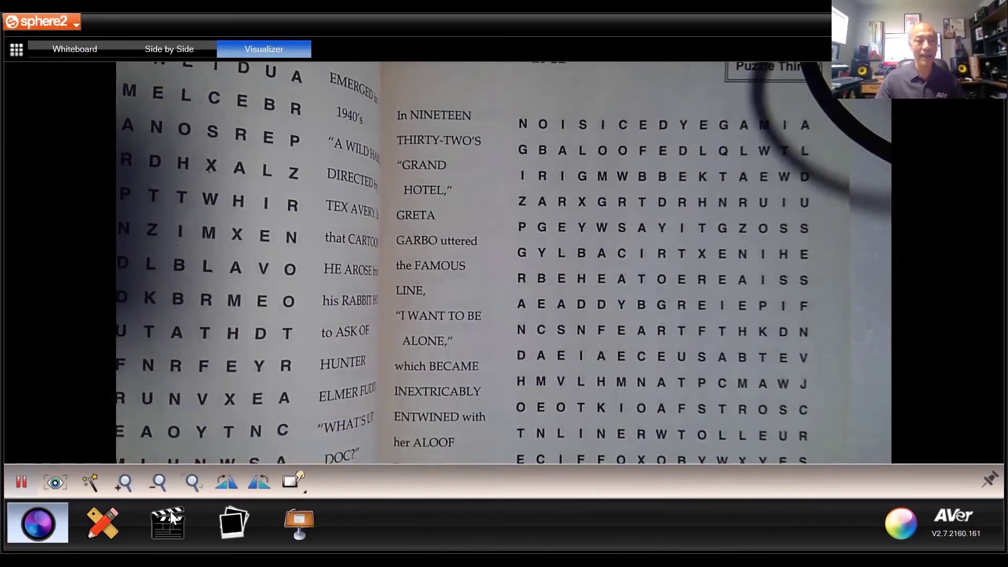
# Step: Draw red pen lines down the grid's first column and along the P G E Y W S row
pyautogui.click(106, 518)
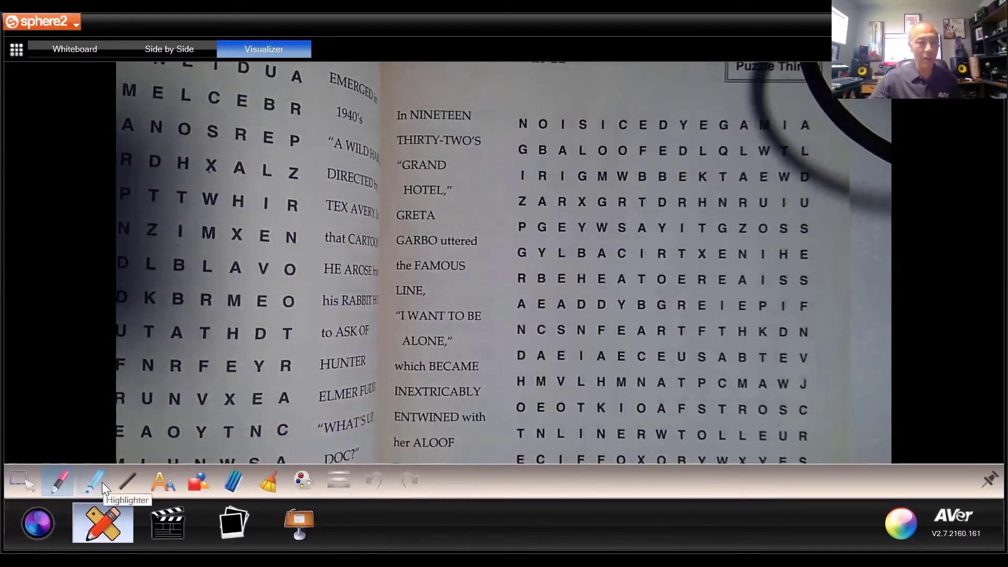
pyautogui.moveTo(534, 111); pyautogui.dragTo(527, 341)
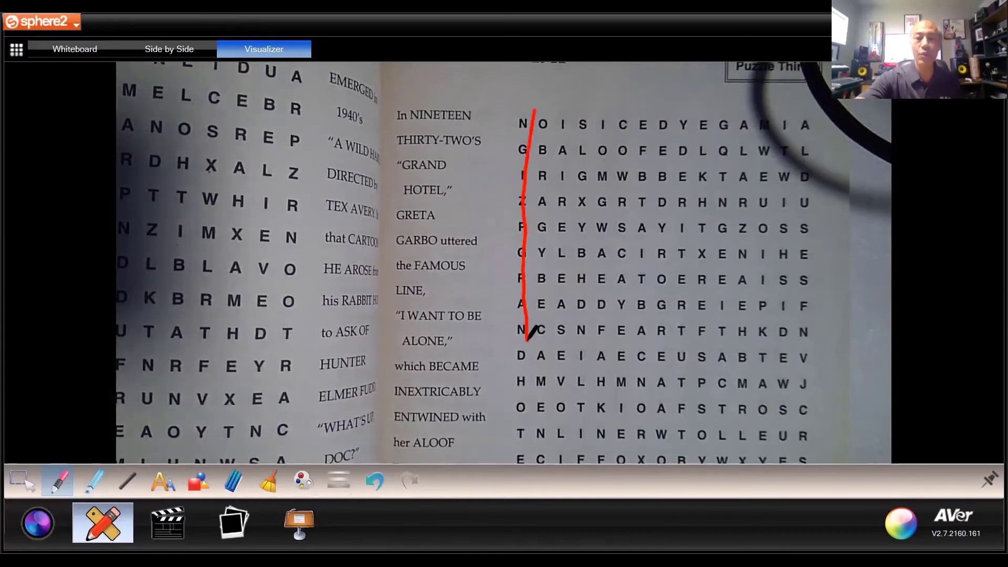
pyautogui.moveTo(517, 237); pyautogui.dragTo(717, 226)
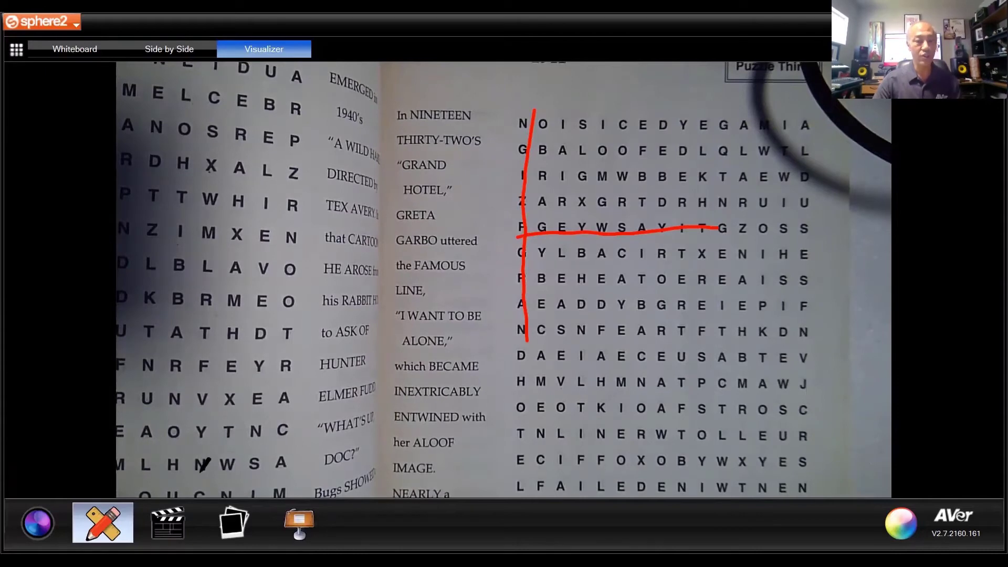
# Step: Erase the horizontal red line, undo the erase, then select and move the vertical line
pyautogui.moveTo(120, 527)
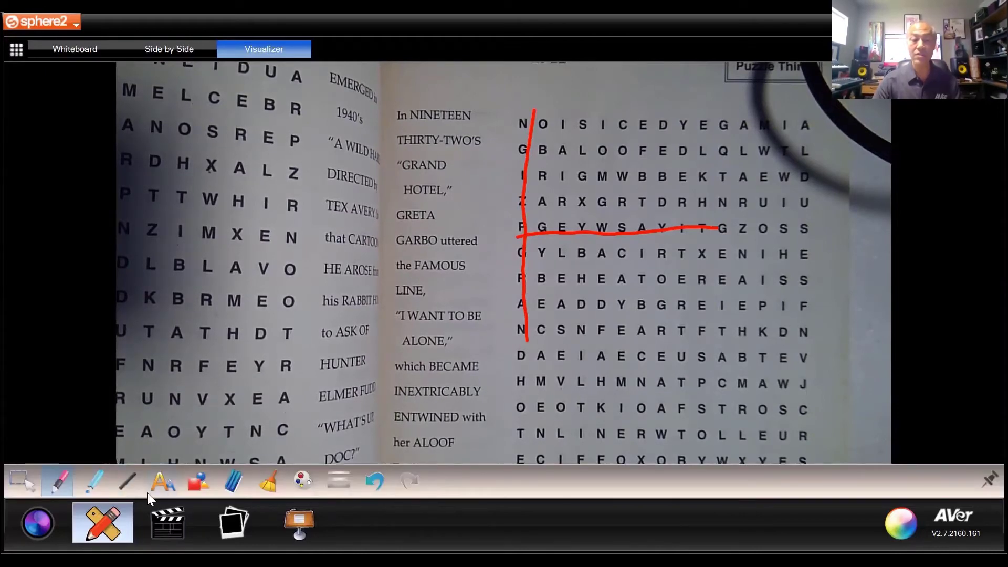
pyautogui.click(232, 485)
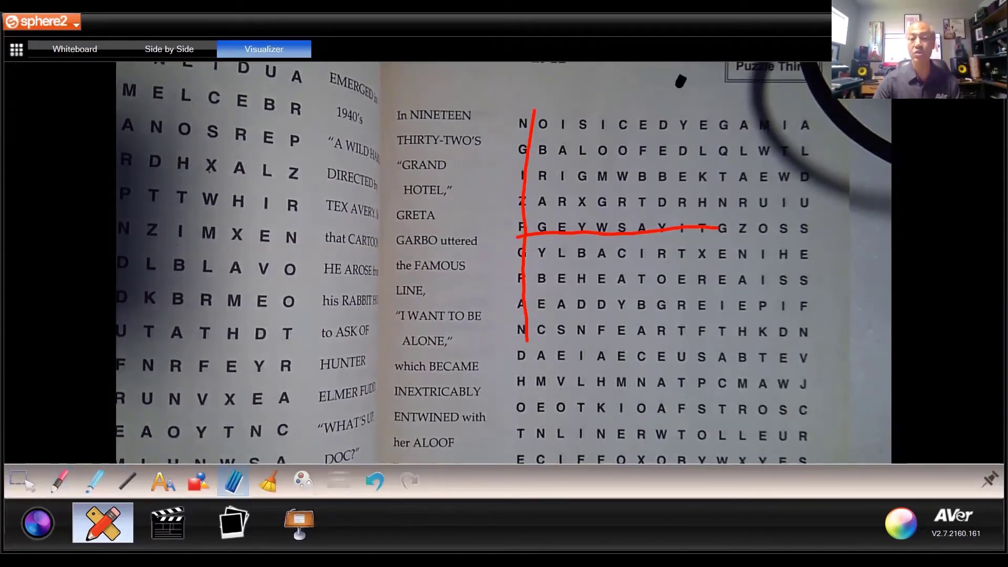
pyautogui.click(575, 227)
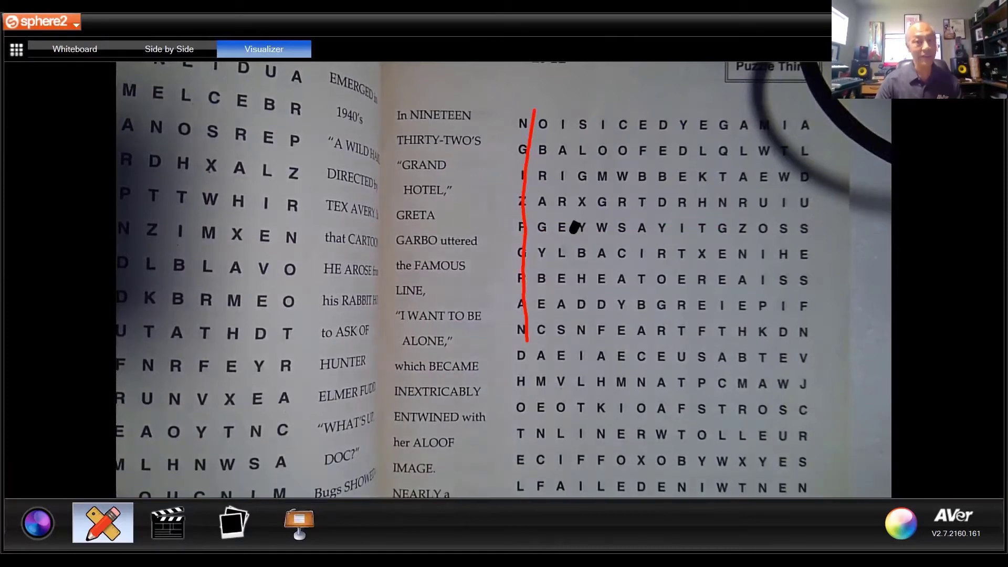
pyautogui.click(99, 532)
pyautogui.click(374, 481)
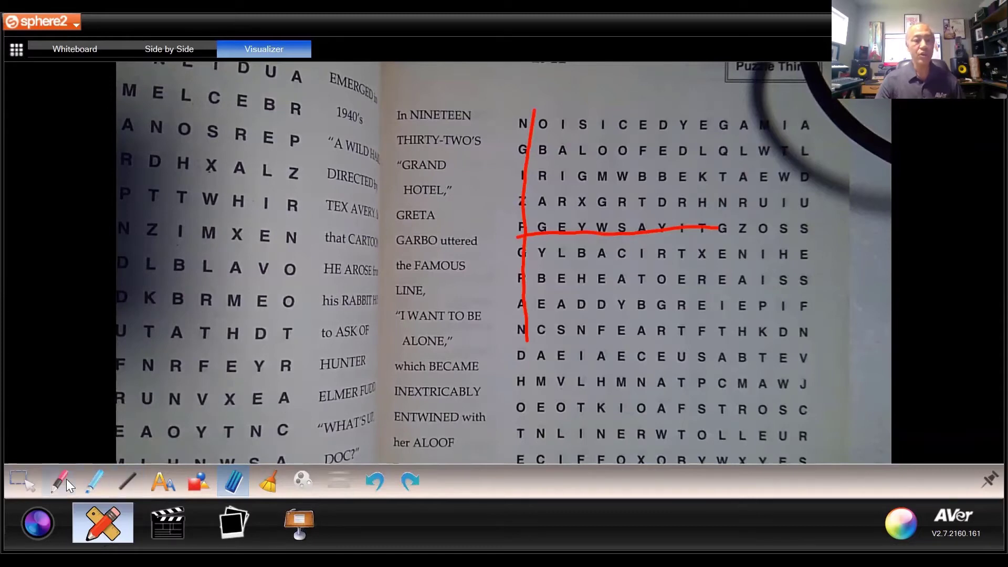
pyautogui.click(22, 480)
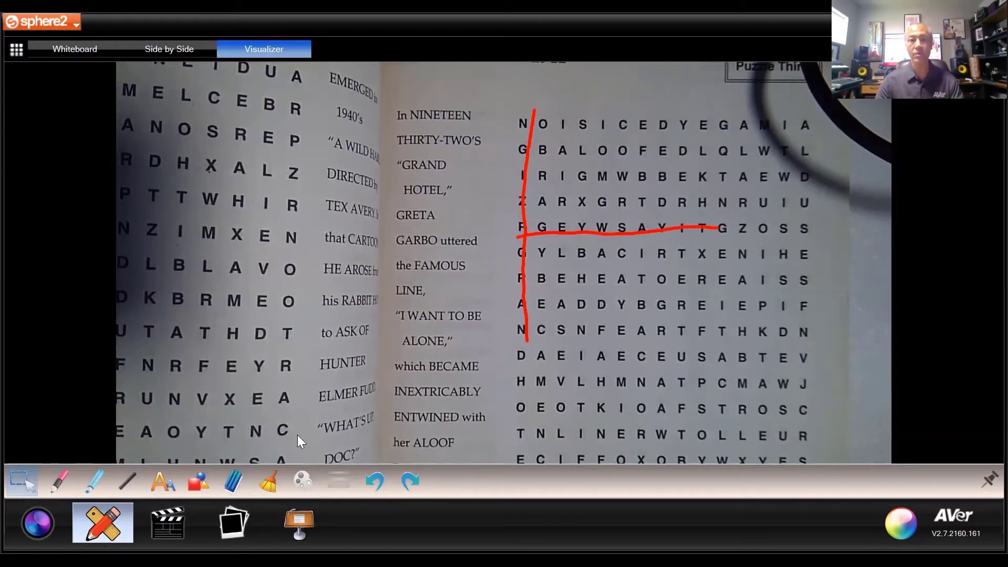
pyautogui.moveTo(519, 103)
pyautogui.mouseDown()
pyautogui.moveTo(524, 185)
pyautogui.moveTo(543, 208)
pyautogui.moveTo(520, 200)
pyautogui.moveTo(292, 263)
pyautogui.moveTo(462, 299)
pyautogui.moveTo(548, 334)
pyautogui.moveTo(491, 319)
pyautogui.moveTo(497, 329)
pyautogui.mouseUp()
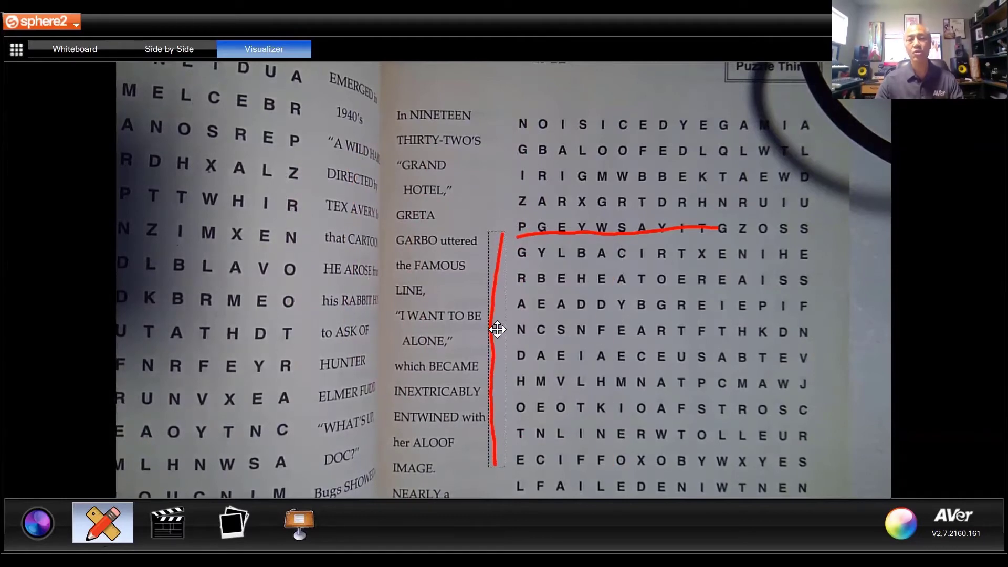